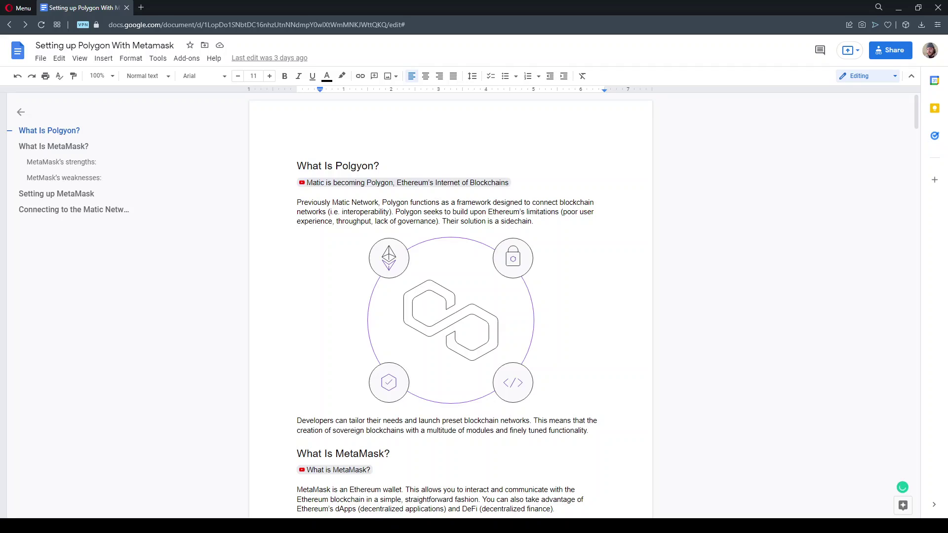
# In a new tab, search 'p metamask' and open the 'MetaMask for Google Chrome' store page
pyautogui.hotkey('ctrl', 't')
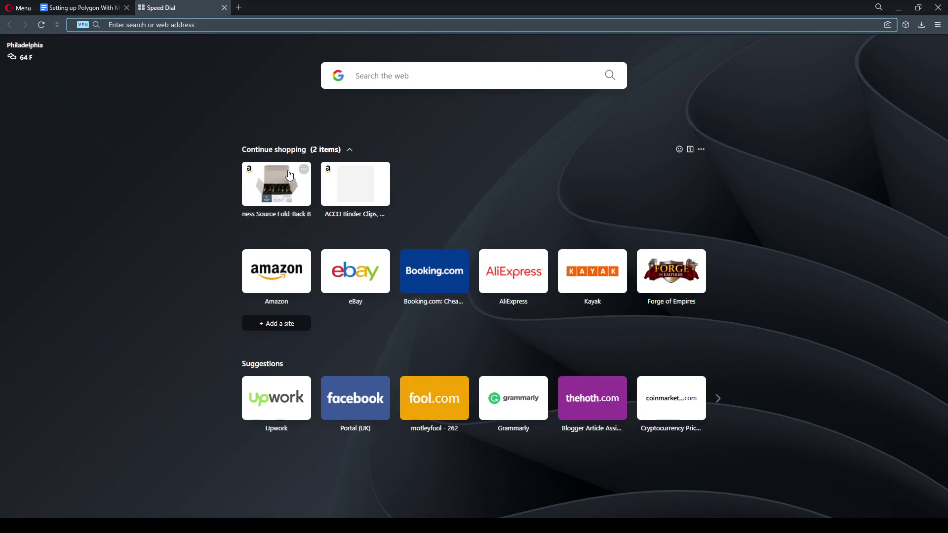
pyautogui.write('p metam')
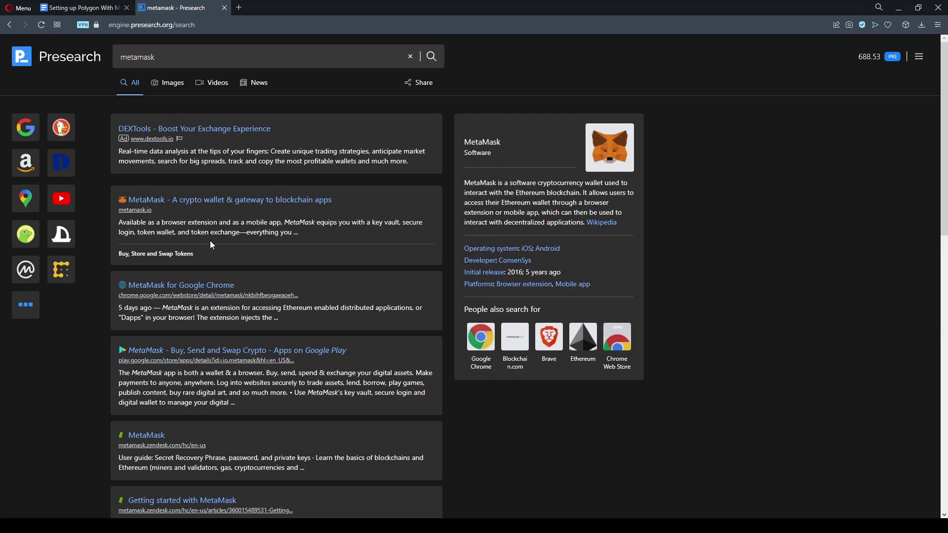
pyautogui.click(195, 285)
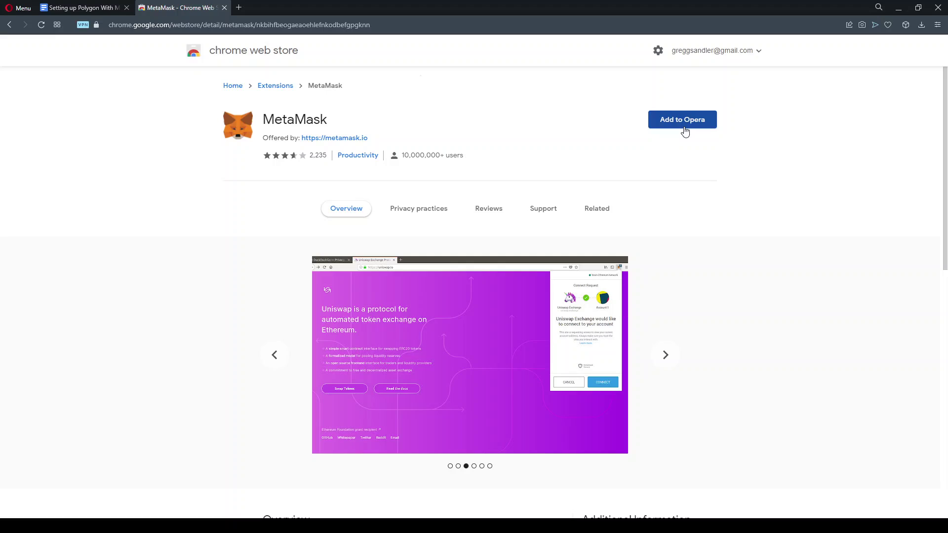
# Add the MetaMask extension to Opera from the Chrome Web Store
pyautogui.click(685, 130)
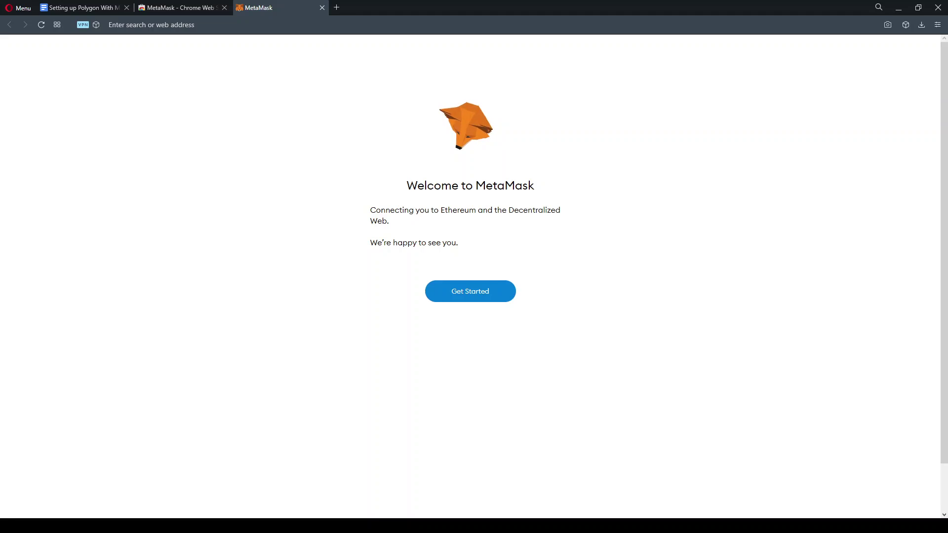
# Start MetaMask setup, choose Create a Wallet, and agree to anonymous usage data collection
pyautogui.click(479, 294)
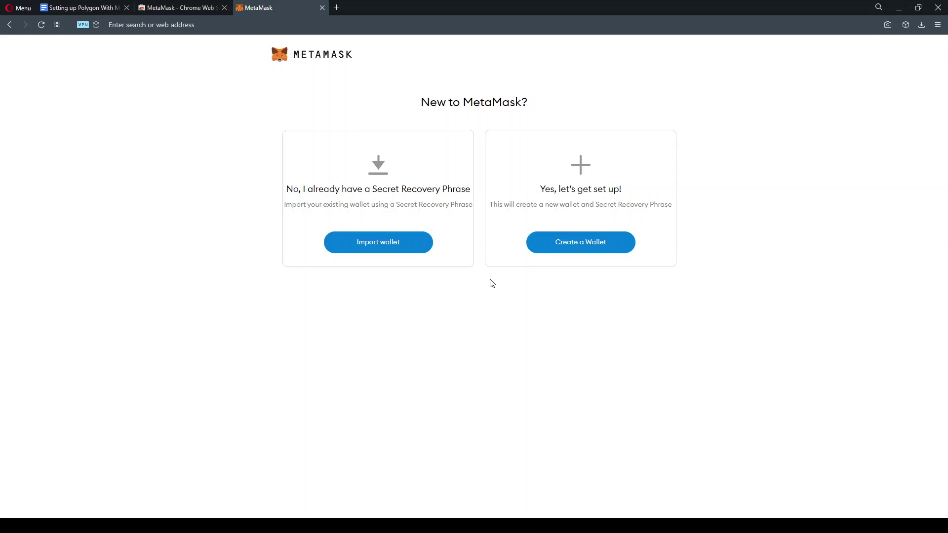
pyautogui.click(562, 253)
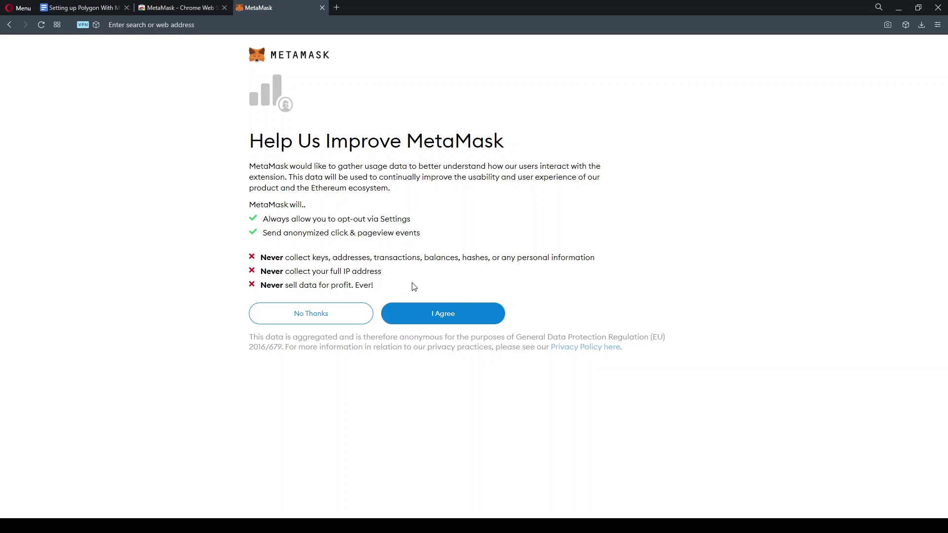
pyautogui.click(461, 321)
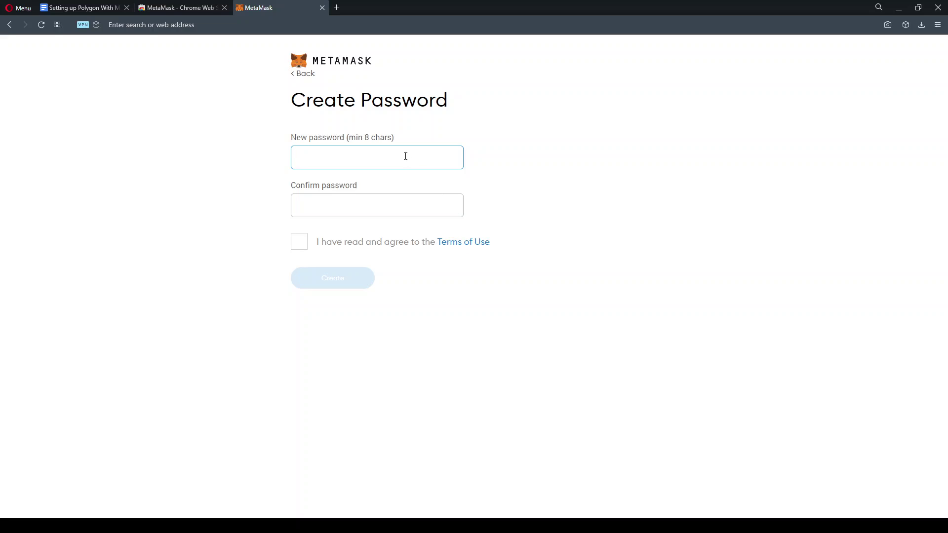
pyautogui.write('•••••••')
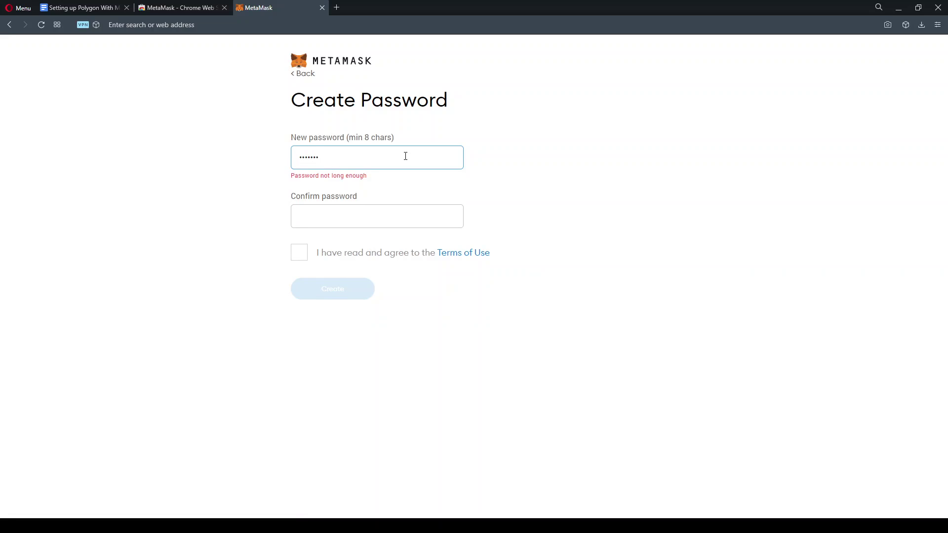
pyautogui.write('••••••')
# Enter the wallet password in both fields, accept the Terms of Use, and create the wallet
pyautogui.press('Tab')
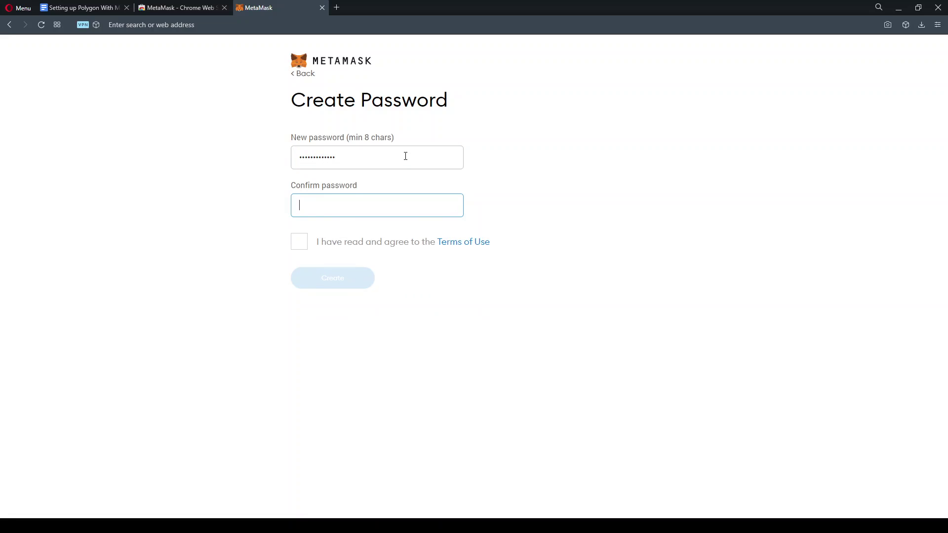
pyautogui.write('•••••••••')
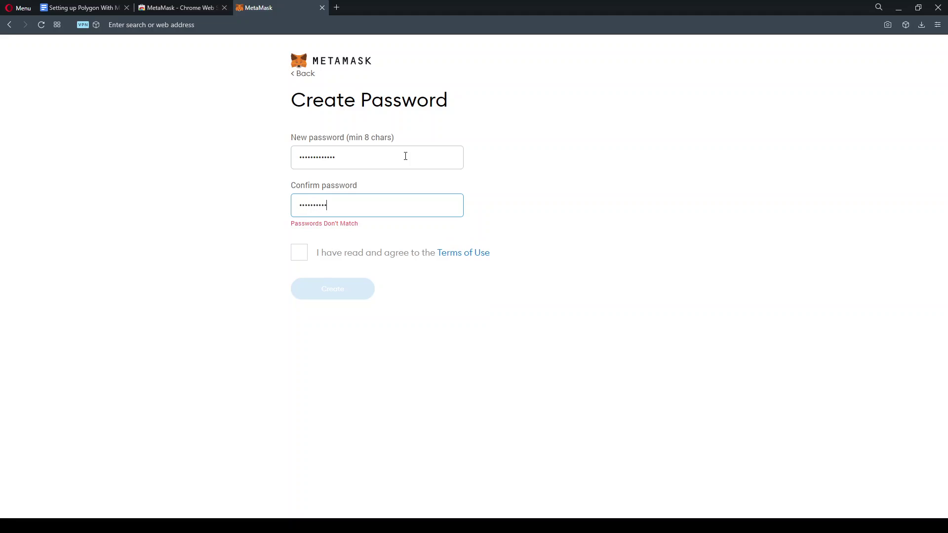
pyautogui.write('•••')
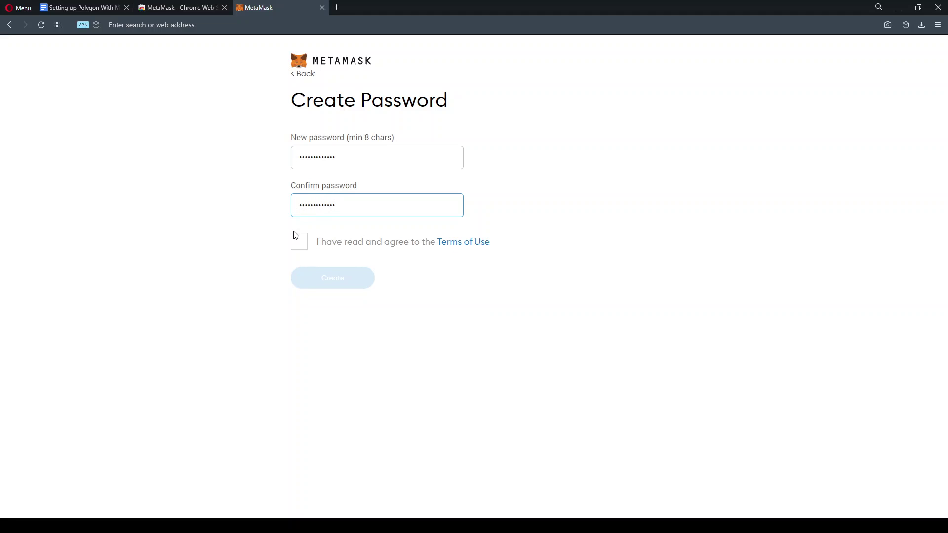
pyautogui.click(298, 243)
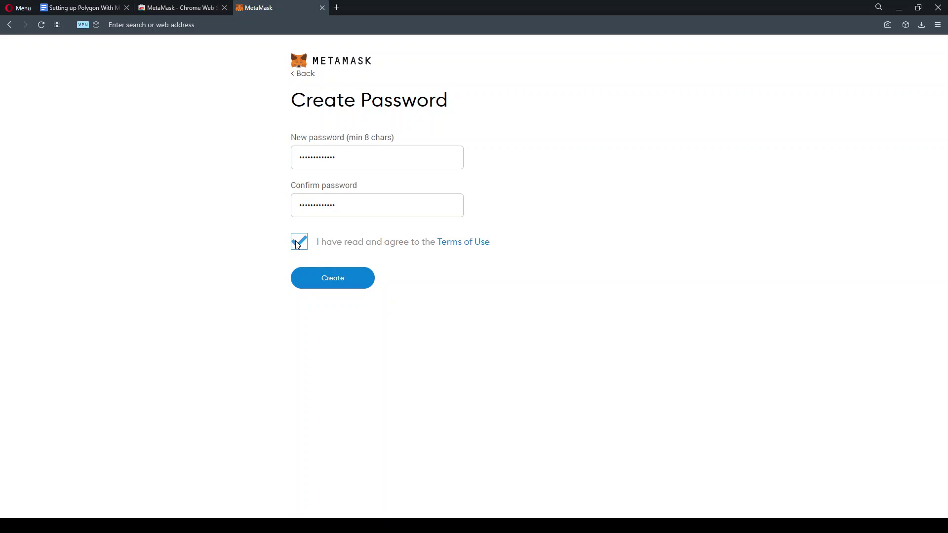
pyautogui.click(331, 275)
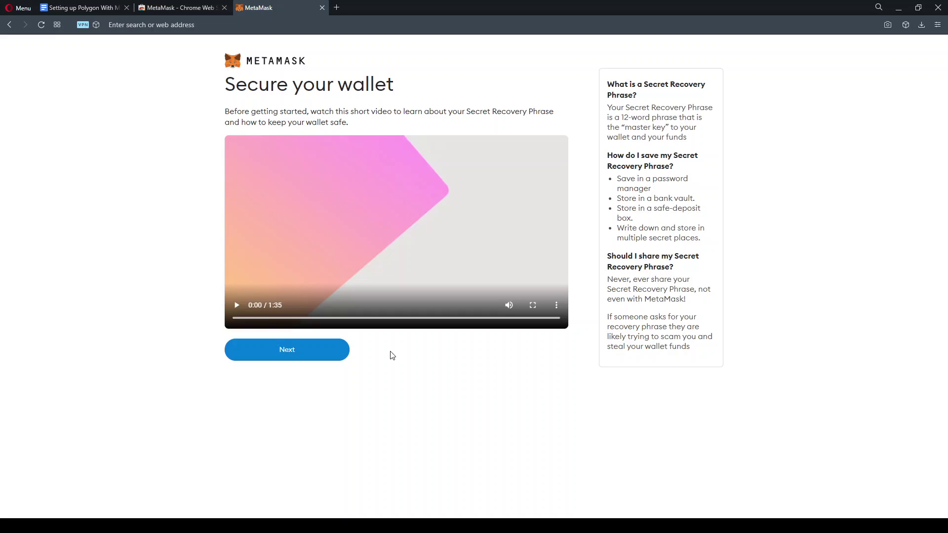
# Play the Secure your wallet recovery-phrase video through to its end
pyautogui.click(237, 306)
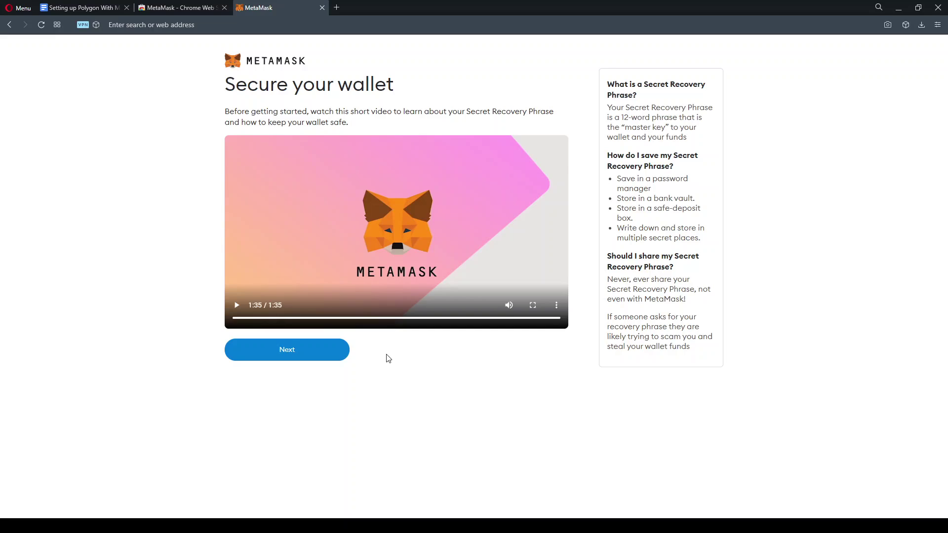
# Continue past the video, unlock the 12-word recovery phrase, and proceed to its confirmation
pyautogui.click(338, 354)
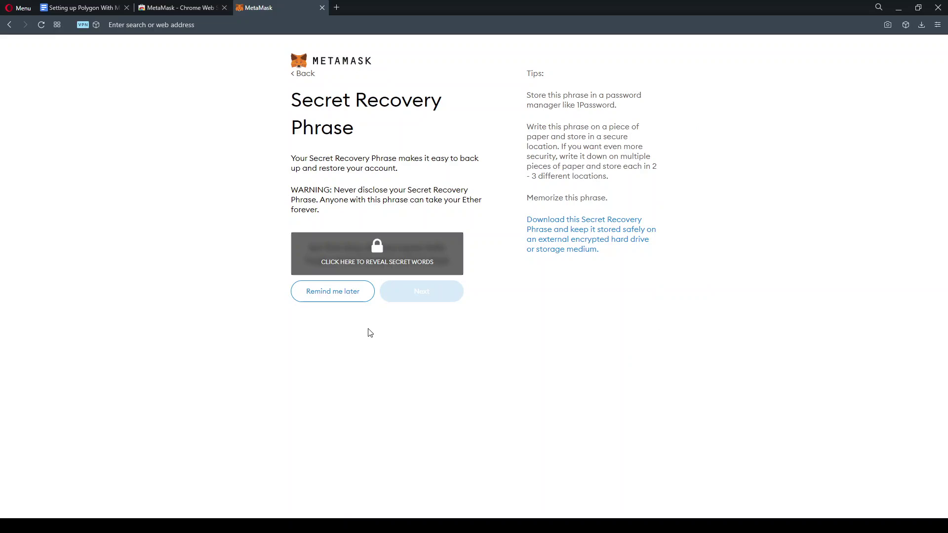
pyautogui.click(435, 253)
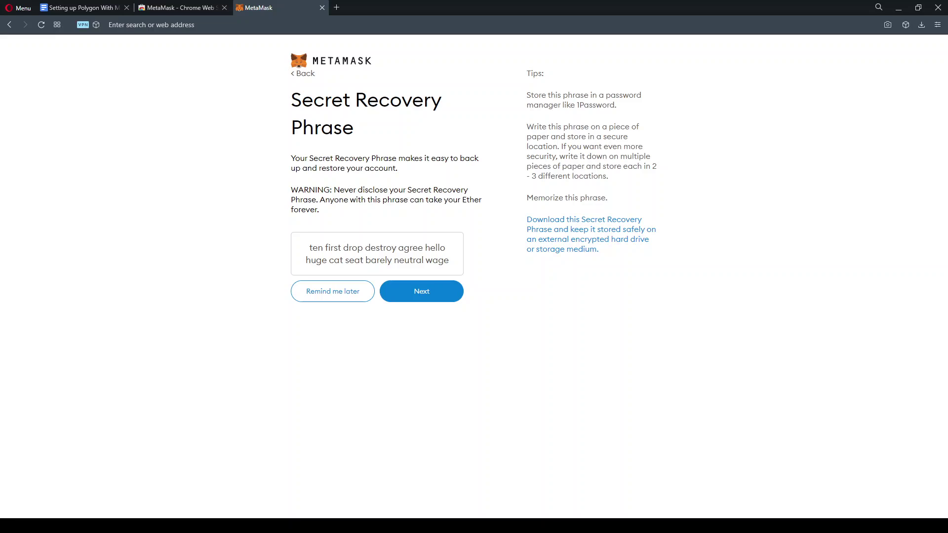
pyautogui.click(447, 298)
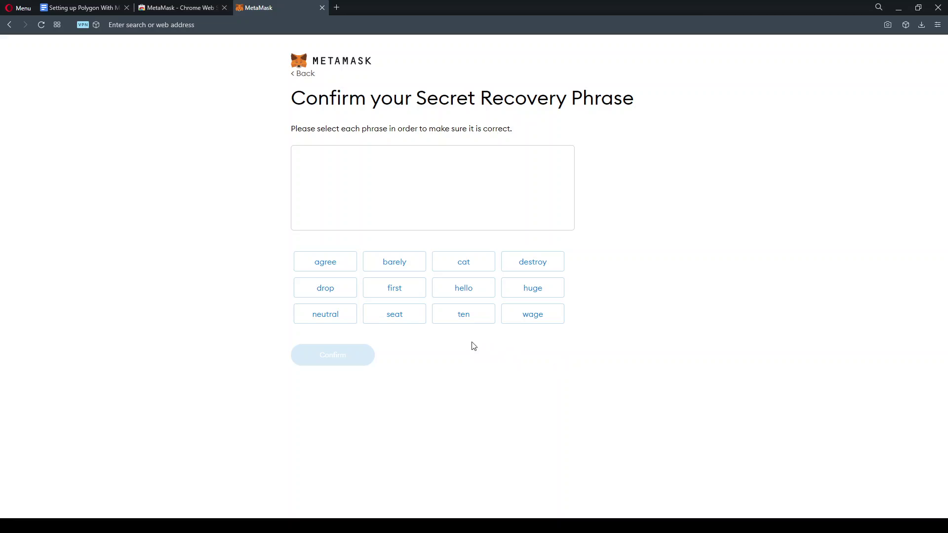
pyautogui.click(471, 318)
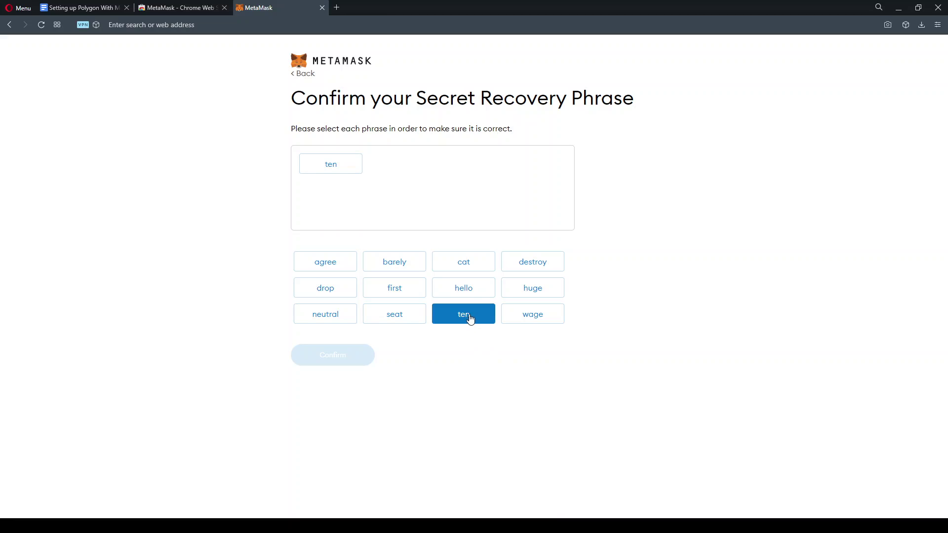
pyautogui.click(402, 295)
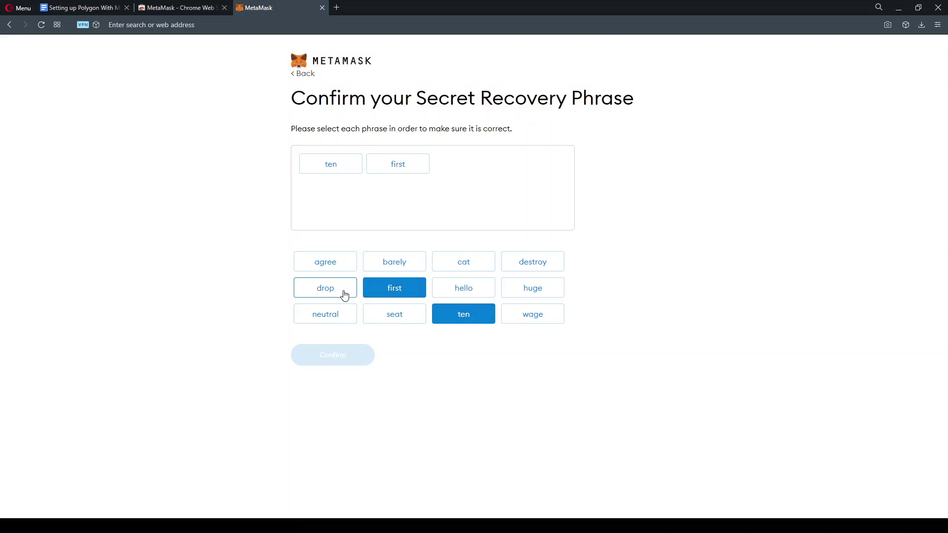
pyautogui.click(334, 294)
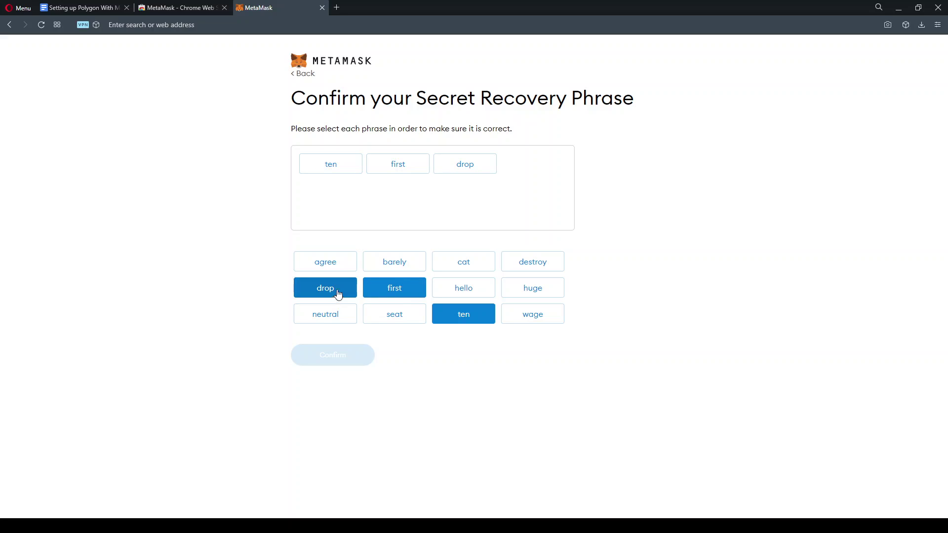
pyautogui.click(522, 269)
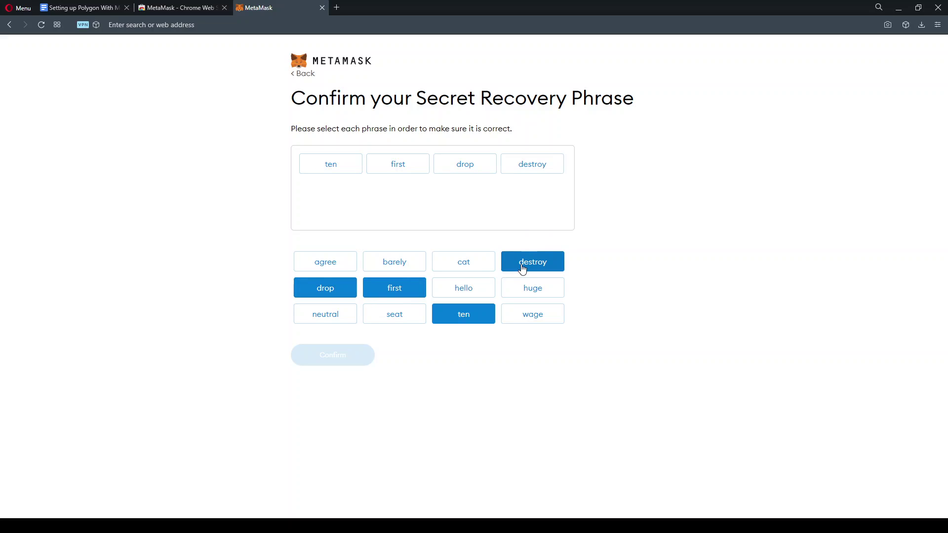
pyautogui.click(320, 274)
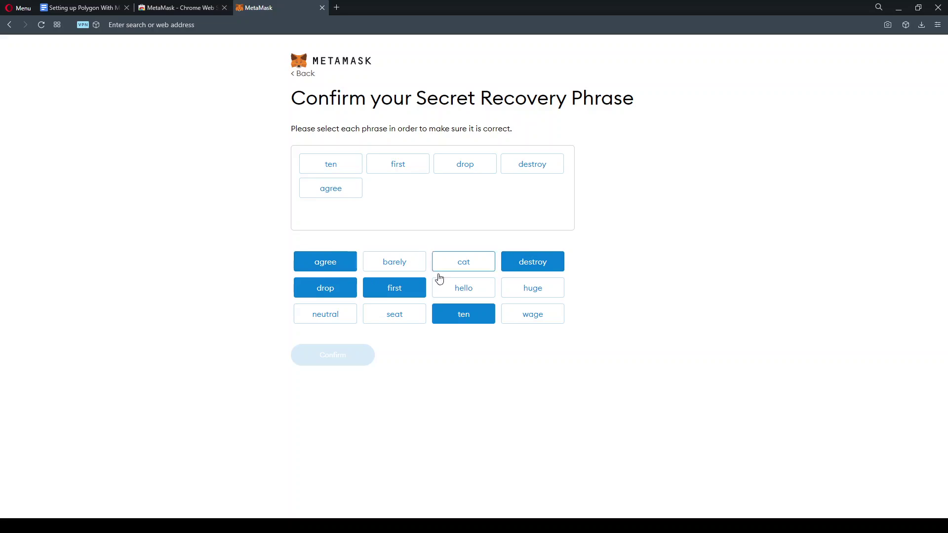
pyautogui.click(451, 291)
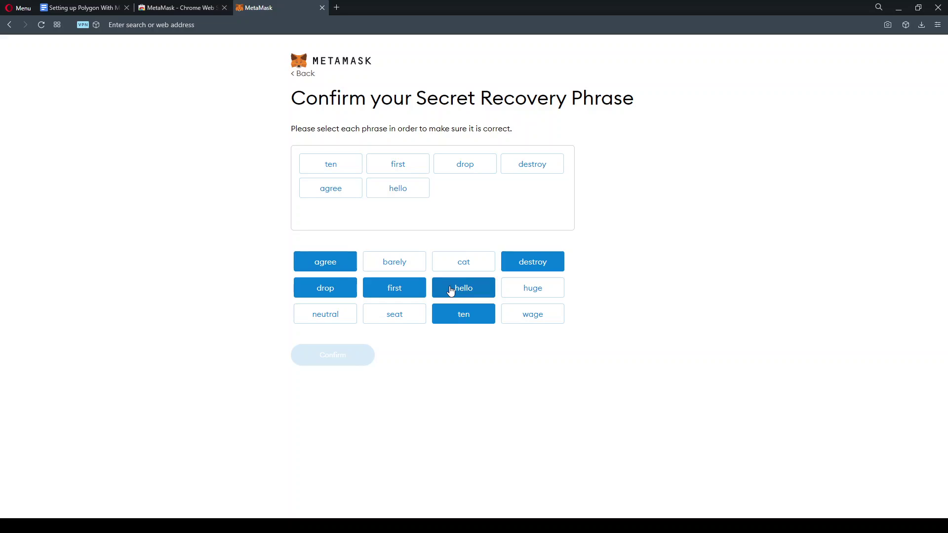
pyautogui.click(526, 290)
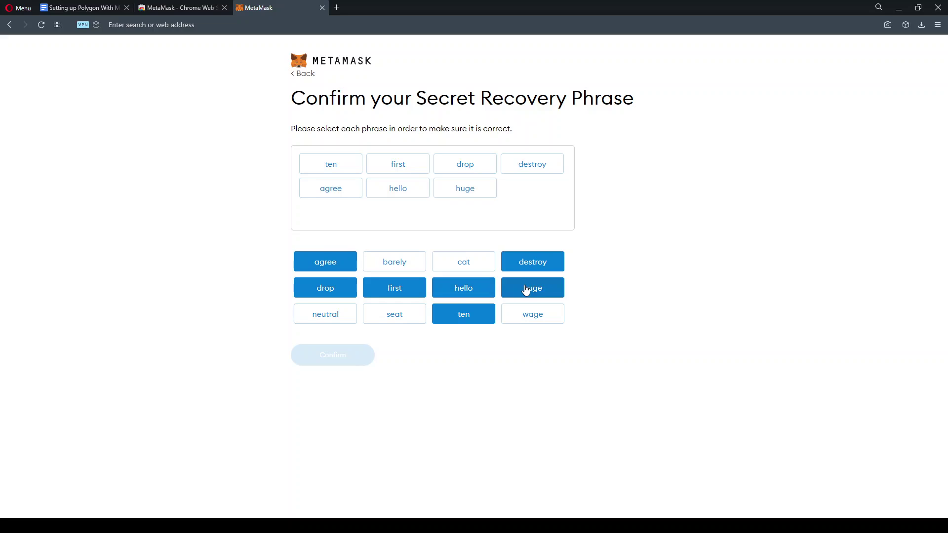
pyautogui.click(467, 266)
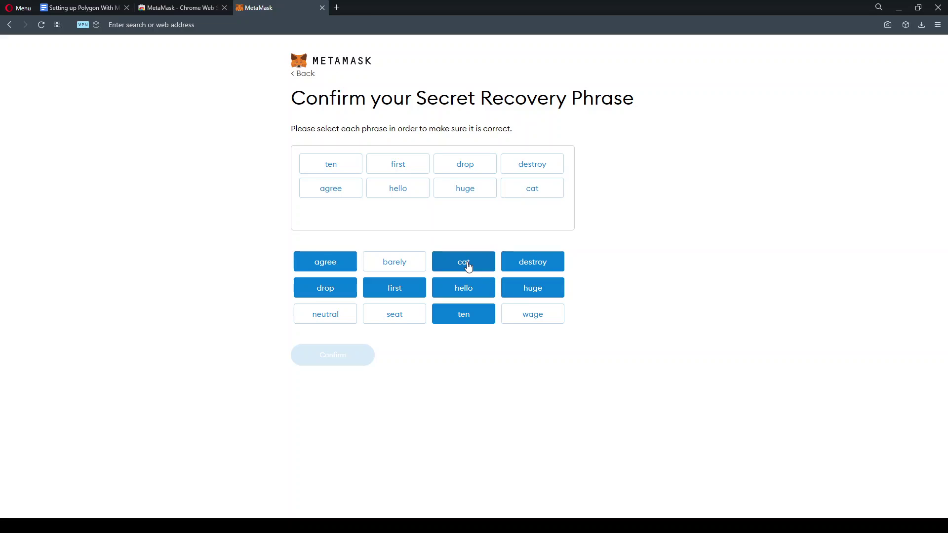
pyautogui.click(409, 320)
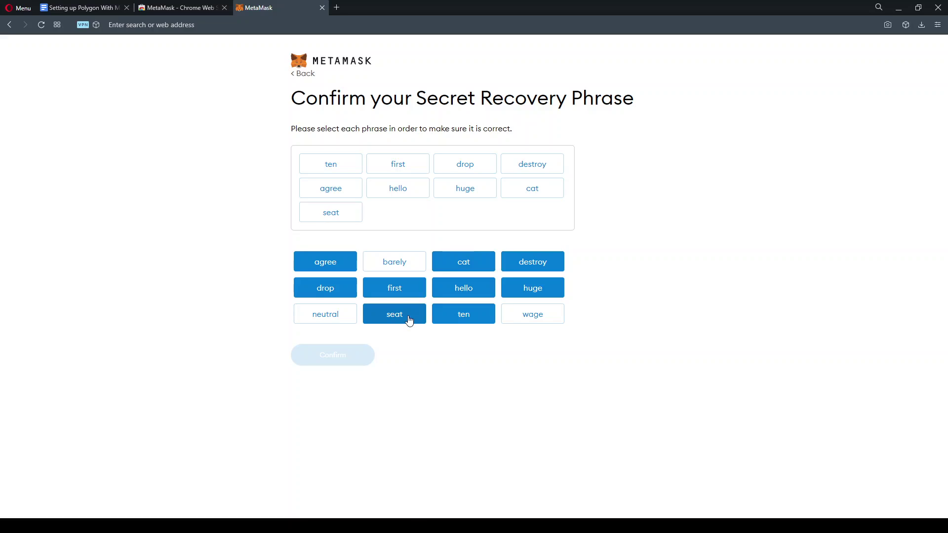
pyautogui.click(413, 267)
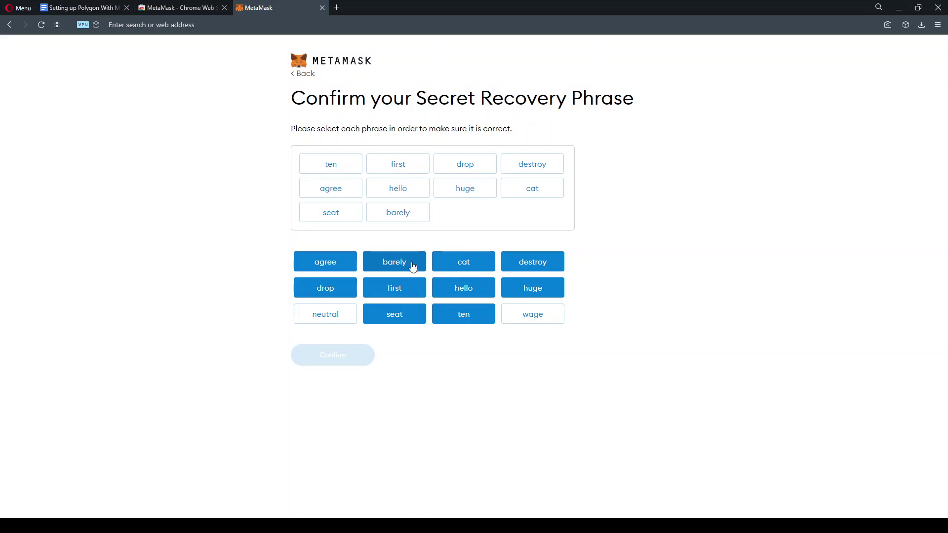
pyautogui.click(329, 317)
pyautogui.click(525, 315)
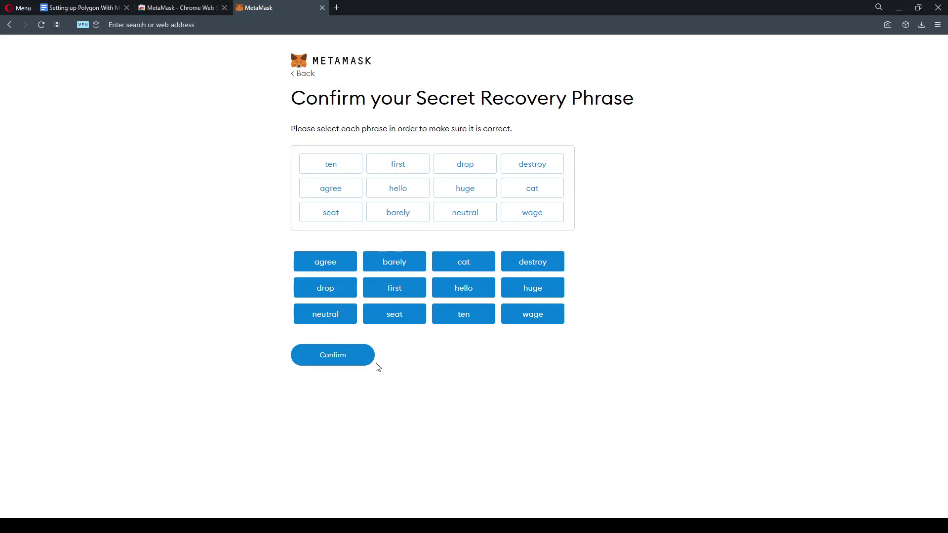
pyautogui.click(354, 364)
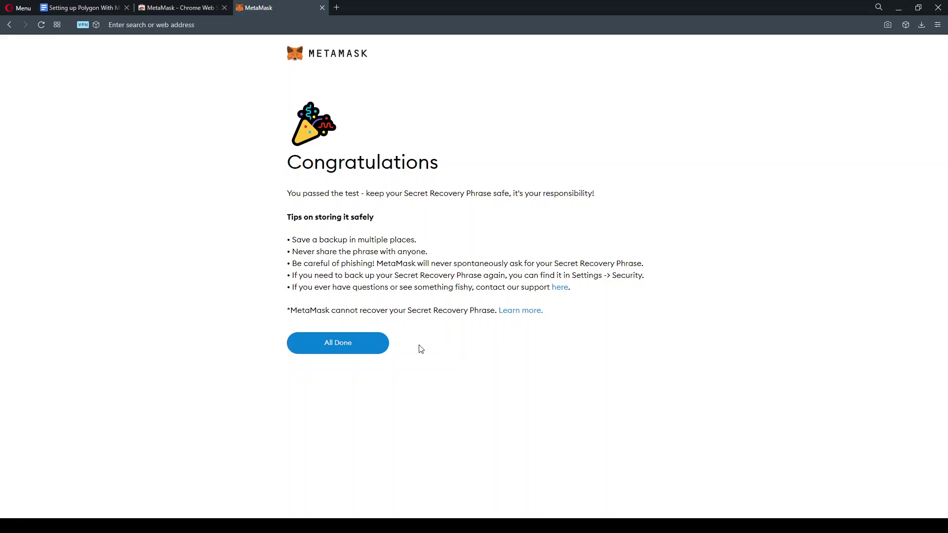
# Choose All Done on the Congratulations page to reach the Account 1 dashboard
pyautogui.click(350, 344)
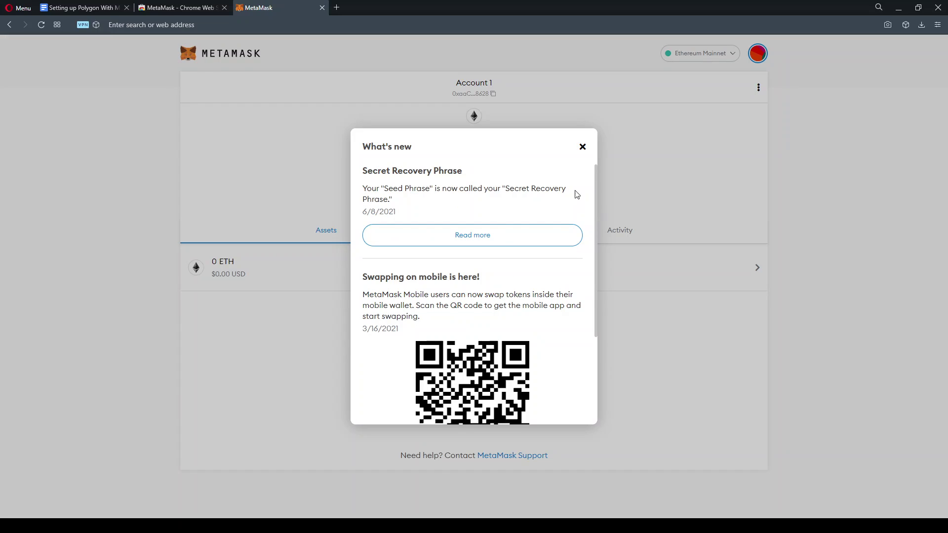
# Close the What's new popup to reveal Account 1 with 0 ETH on Ethereum Mainnet
pyautogui.click(583, 147)
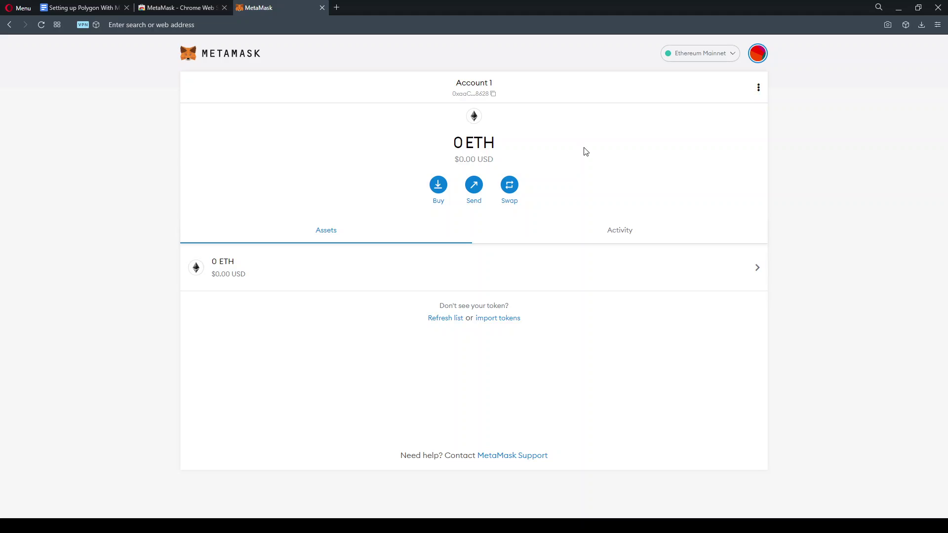
# Switch to the Google Docs guide and scroll to the Connecting to the Matic Network section
pyautogui.click(102, 7)
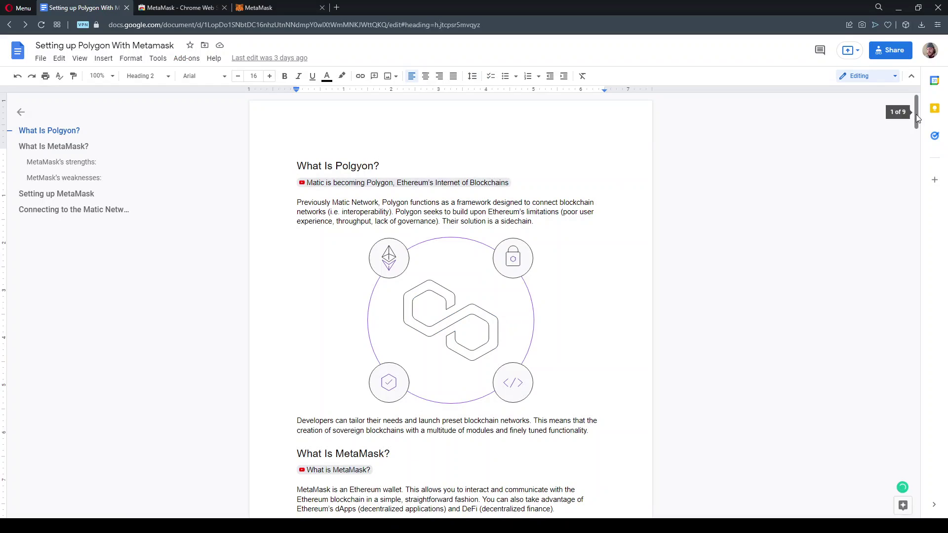
pyautogui.moveTo(916, 114); pyautogui.dragTo(913, 175)
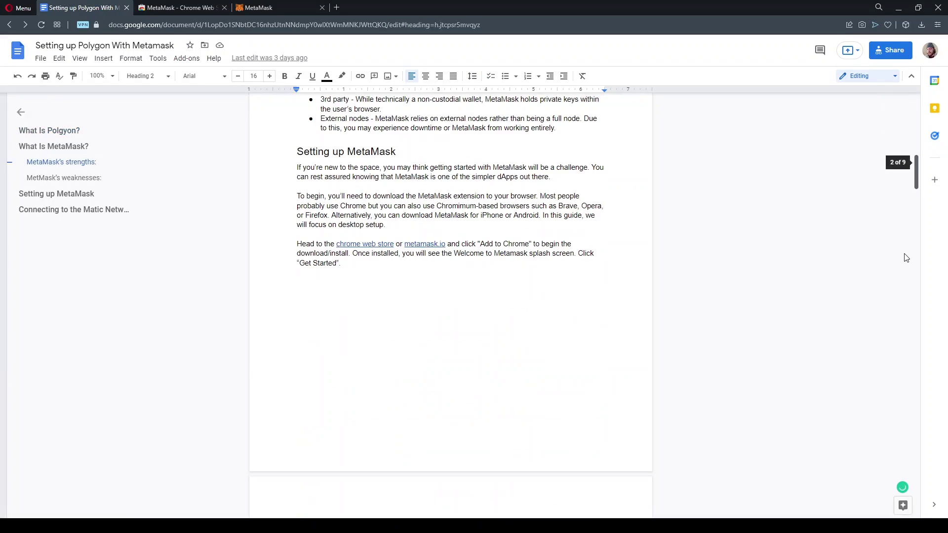
pyautogui.scroll(-5, 900, 274)
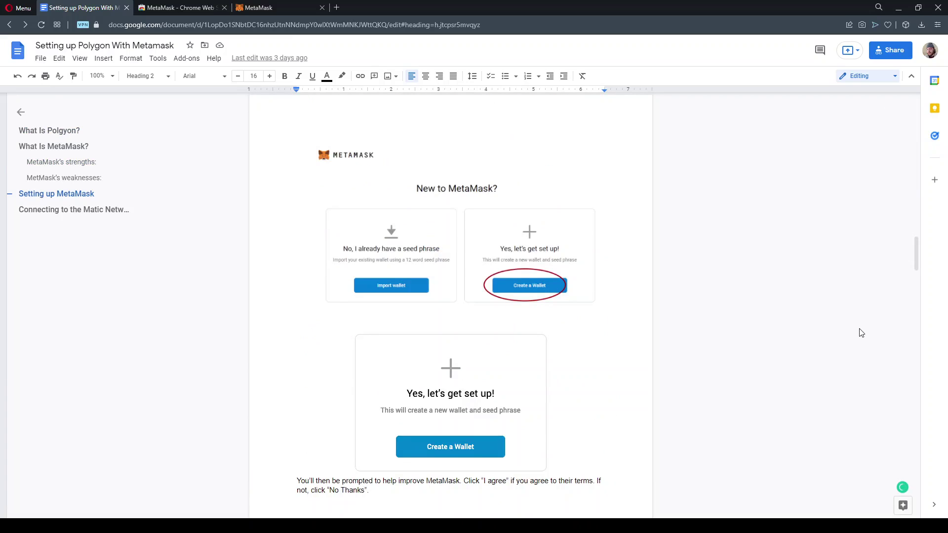
pyautogui.scroll(-2, 860, 333)
pyautogui.scroll(-5, 861, 333)
pyautogui.scroll(-3, 861, 333)
pyautogui.scroll(-2, 860, 332)
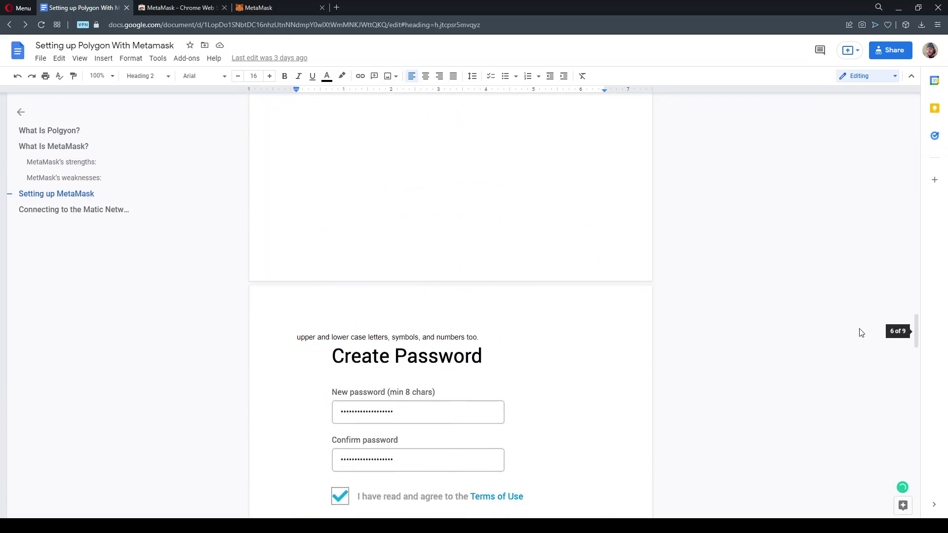
pyautogui.scroll(-2, 861, 333)
pyautogui.scroll(-2, 861, 332)
pyautogui.scroll(-3, 861, 332)
pyautogui.scroll(-3, 860, 332)
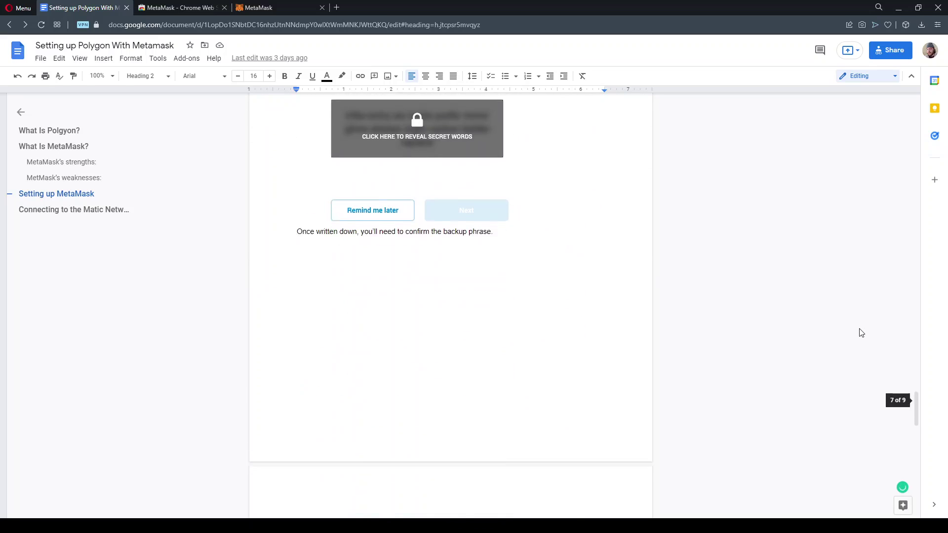
pyautogui.scroll(-3, 861, 333)
pyautogui.scroll(-2, 860, 333)
pyautogui.scroll(-2, 860, 332)
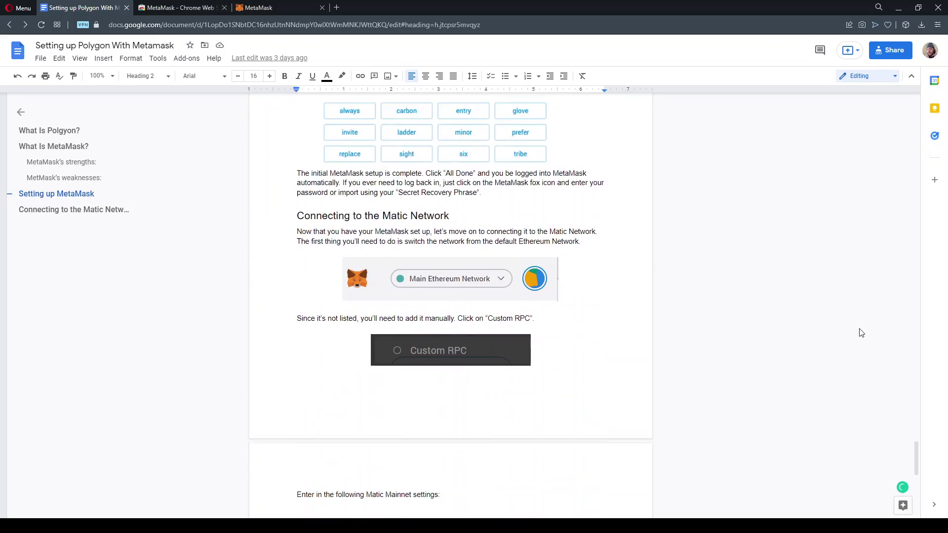
pyautogui.scroll(-1, 861, 333)
pyautogui.scroll(-1, 860, 332)
pyautogui.scroll(-1, 861, 333)
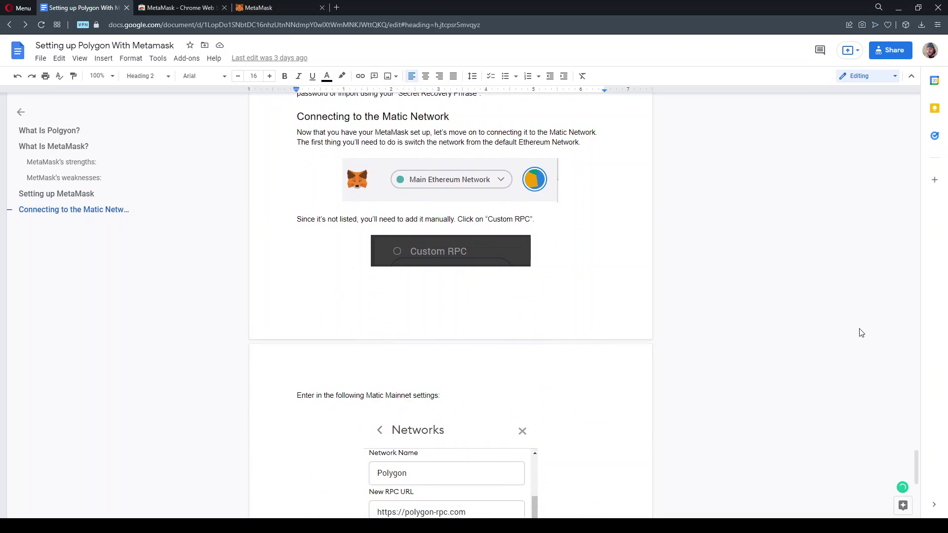
pyautogui.scroll(-1, 861, 332)
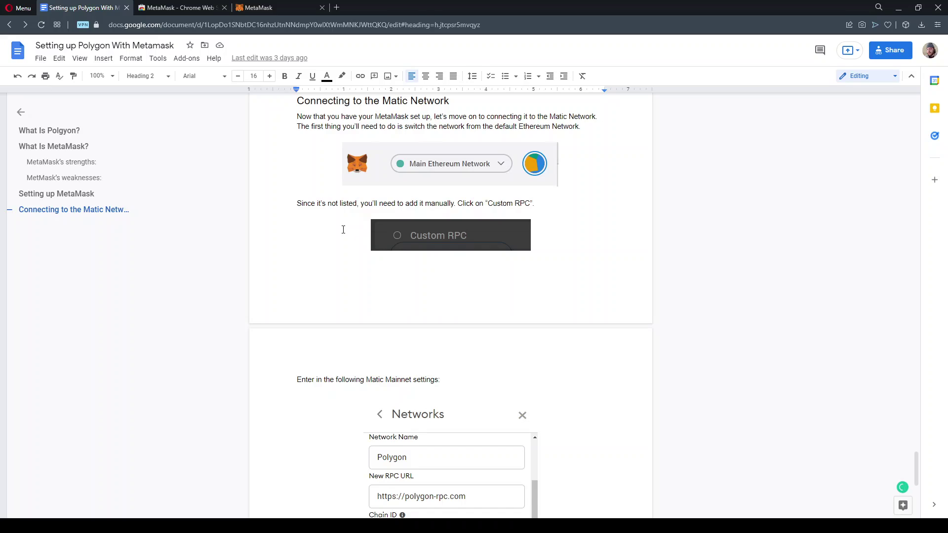
# Open a blank Custom RPC network form in MetaMask, then return to the Google Docs guide
pyautogui.click(293, 10)
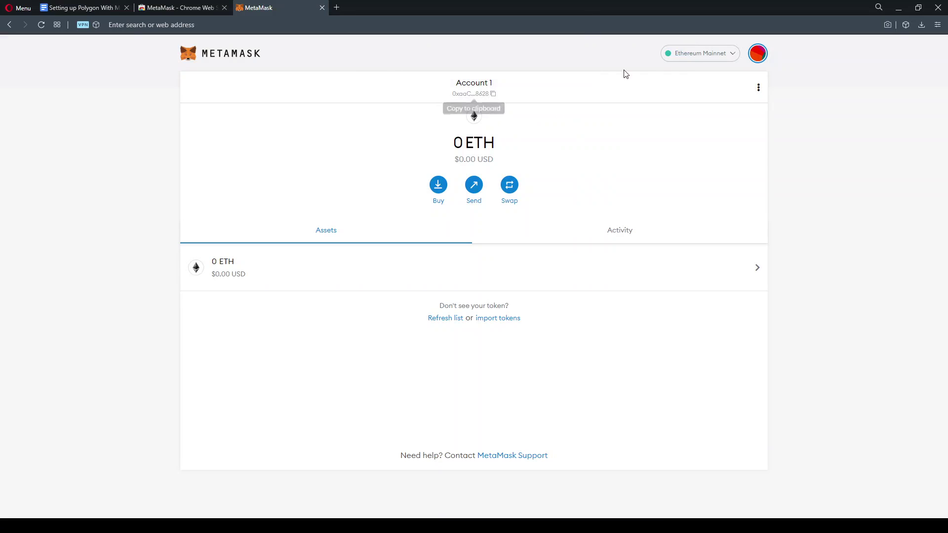
pyautogui.click(697, 58)
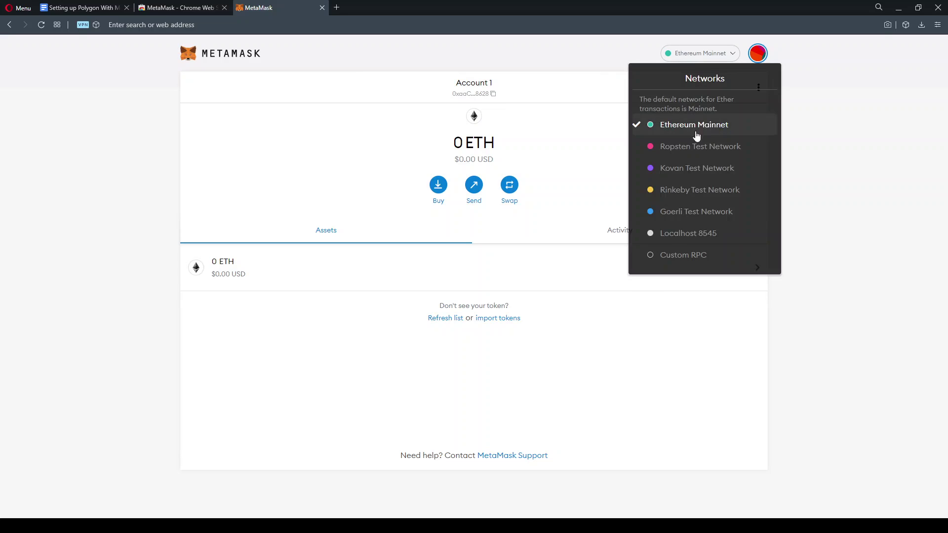
pyautogui.click(693, 256)
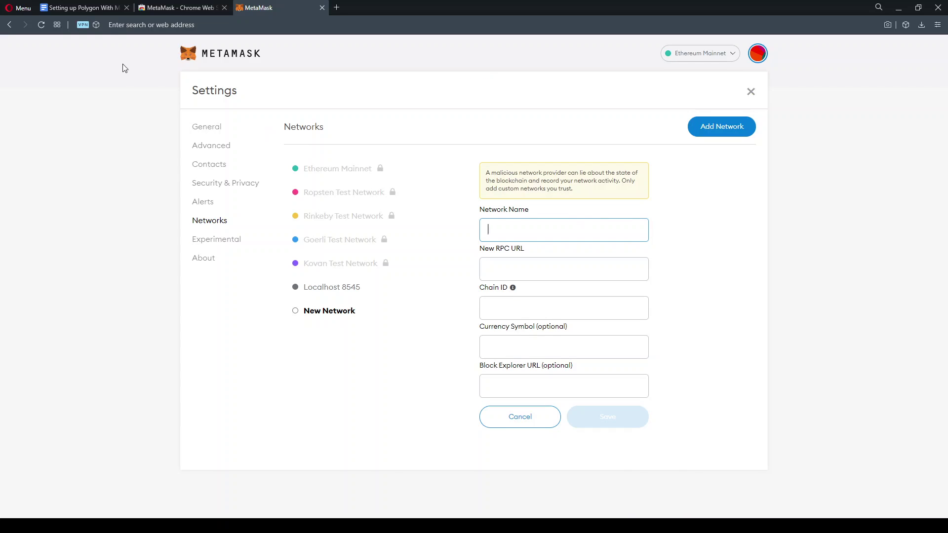
pyautogui.click(86, 9)
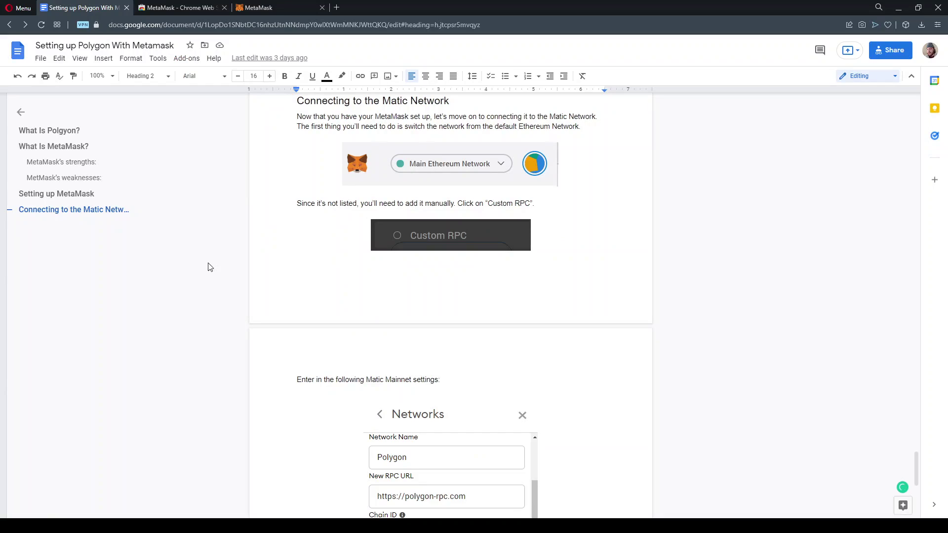
pyautogui.scroll(-2, 208, 268)
pyautogui.scroll(-1, 208, 268)
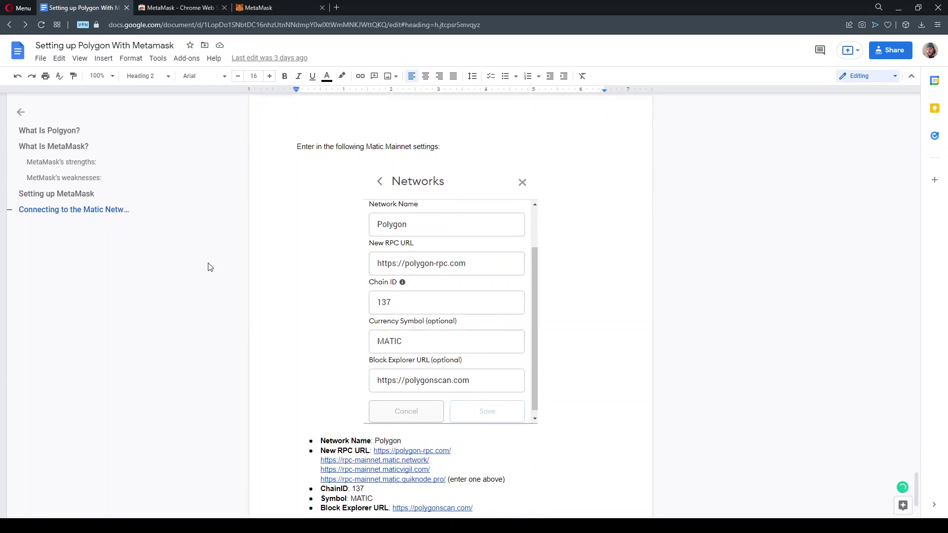
# Correct the Polygon network name and paste in the RPC URL copied from the guide
pyautogui.click(280, 9)
pyautogui.write('Po')
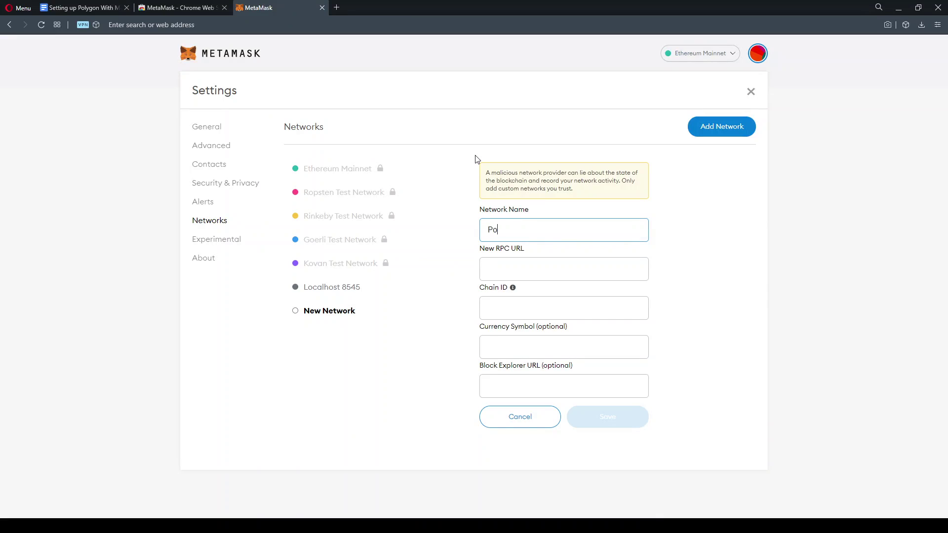
pyautogui.write('lgy')
pyautogui.press('BackSpace')
pyautogui.press('BackSpace')
pyautogui.write('ygon')
pyautogui.press('Tab')
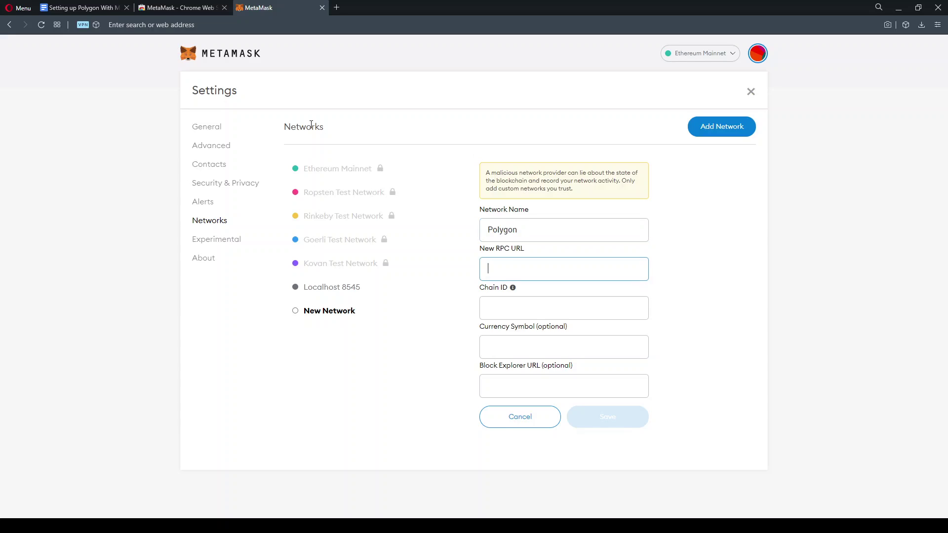
pyautogui.click(97, 11)
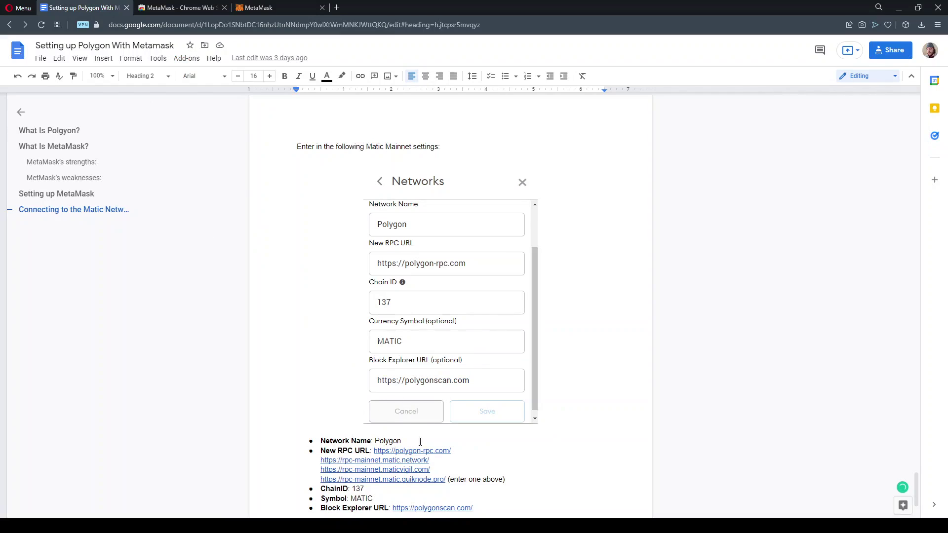
pyautogui.click(453, 450)
pyautogui.doubleClick(410, 447)
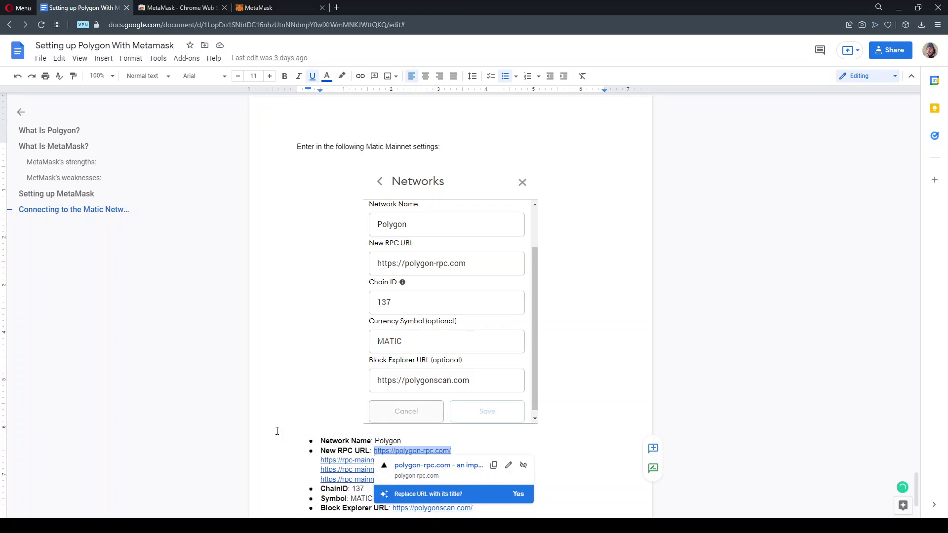
pyautogui.click(252, 11)
pyautogui.write('https://polygon-rpc.com/')
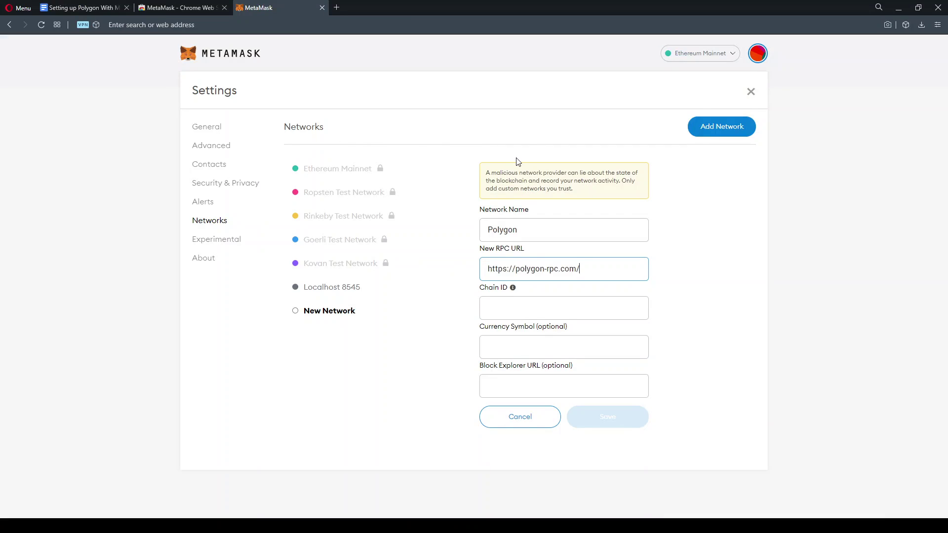
# Enter chain ID 137, MATIC currency and the polygonscan explorer URL, then save the network
pyautogui.click(494, 305)
pyautogui.write('137')
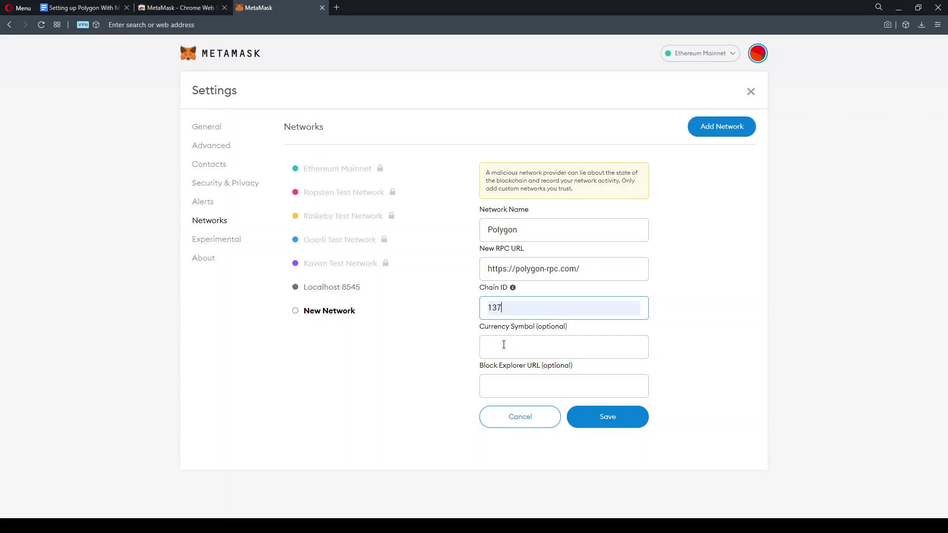
pyautogui.click(504, 345)
pyautogui.write('MATIC')
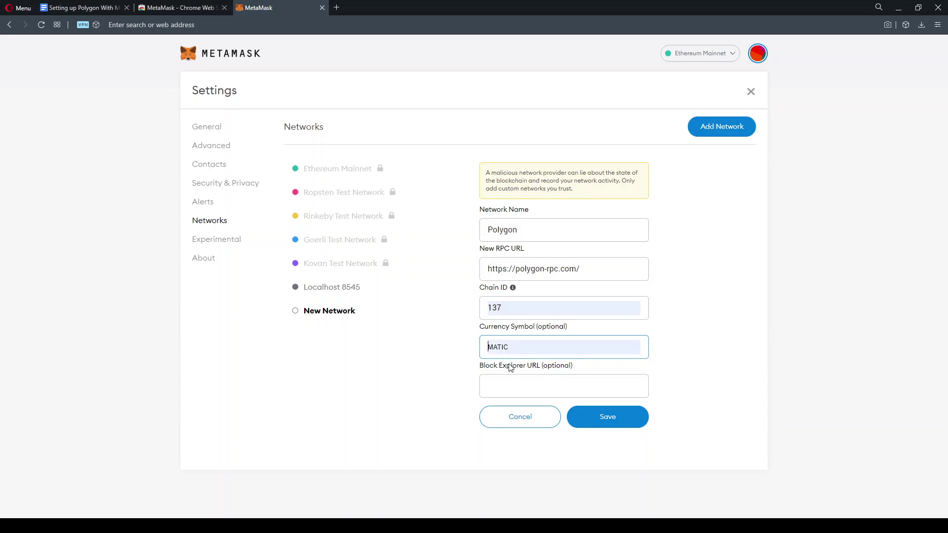
pyautogui.click(508, 368)
pyautogui.click(516, 378)
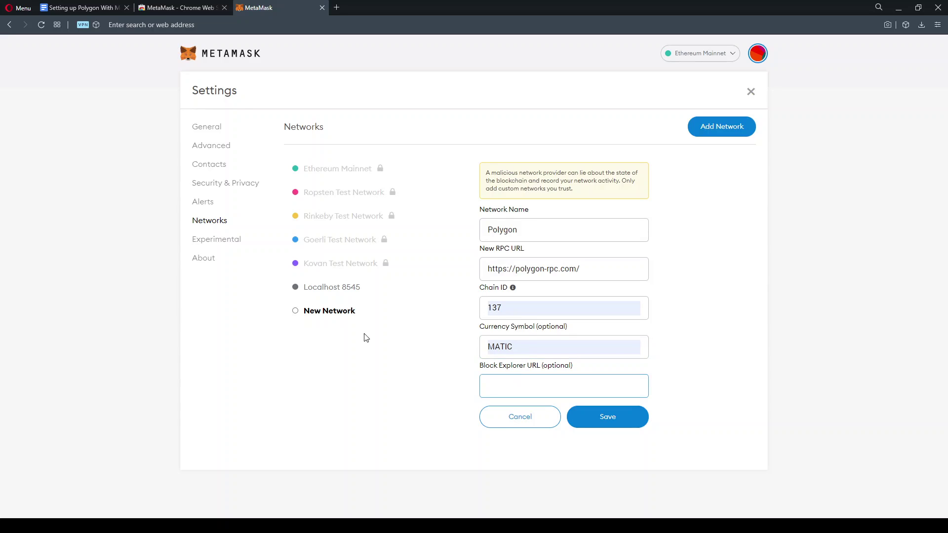
pyautogui.click(106, 11)
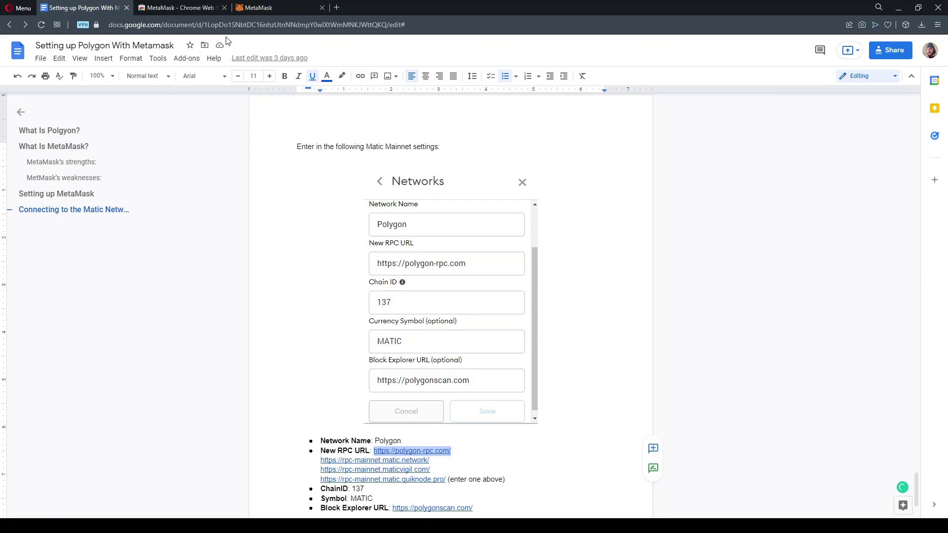
pyautogui.click(252, 10)
pyautogui.write('h')
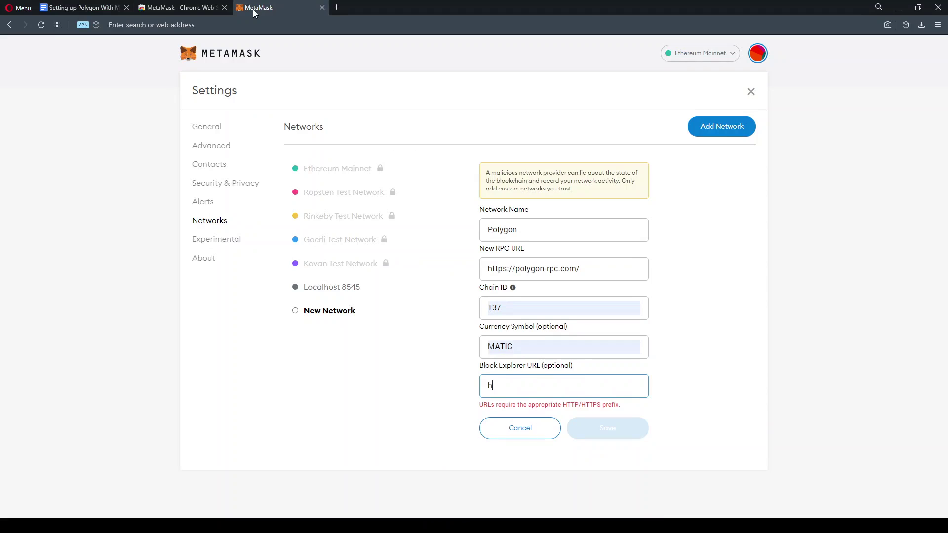
pyautogui.write('ttps://polygonscan.com')
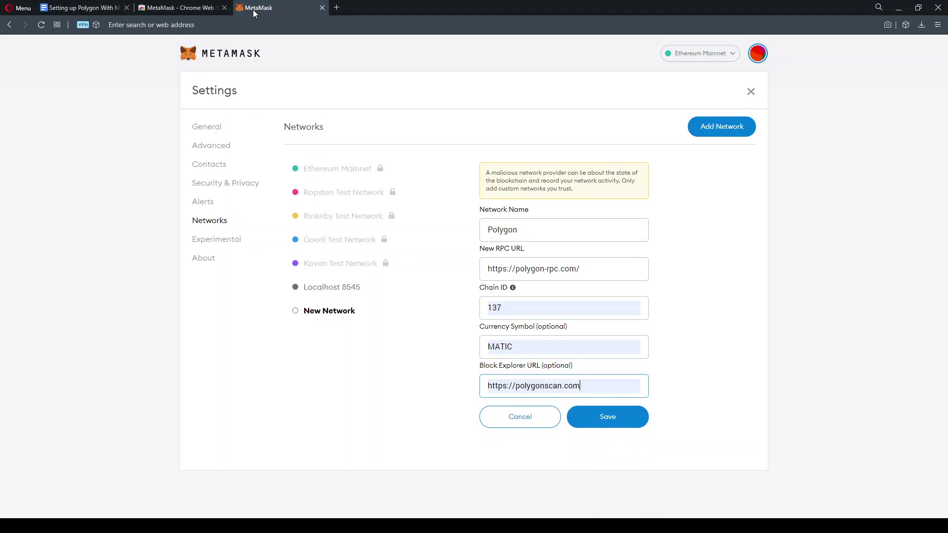
pyautogui.click(598, 428)
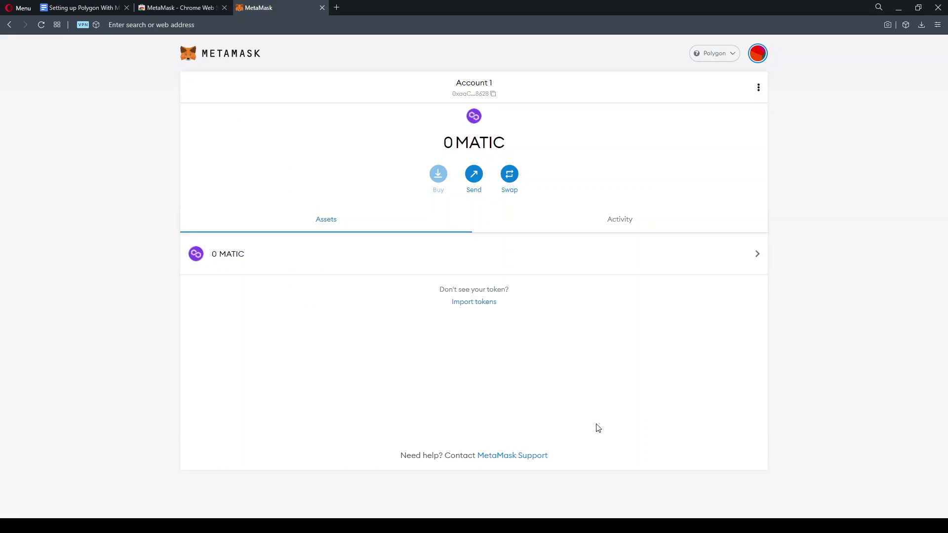